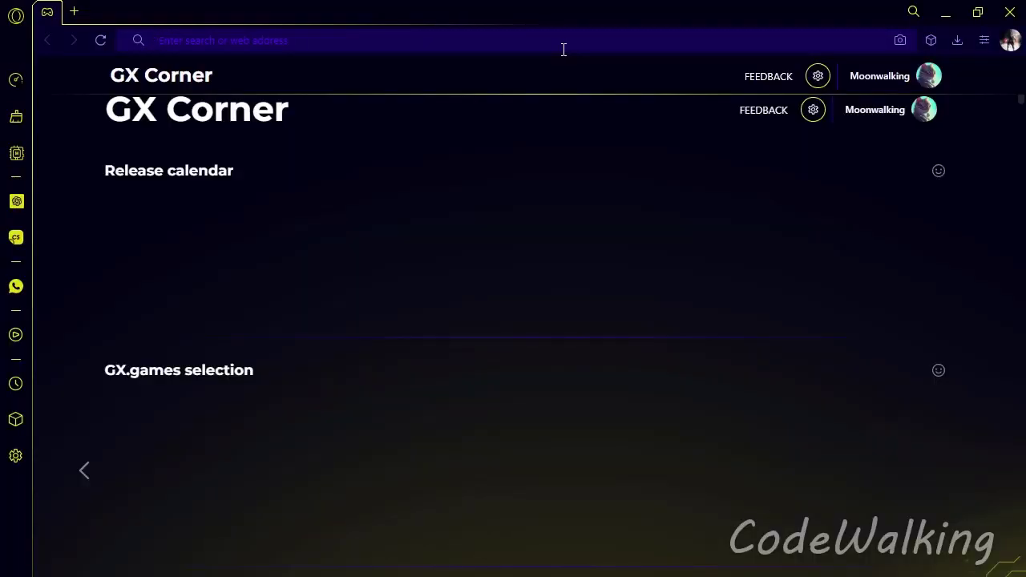
Step: Search the web for "microsoft visual studio" and open the official Microsoft Visual Studio site from the results
{"action": "left_click", "coordinate": [563, 50]}
{"action": "type", "text": "mi"}
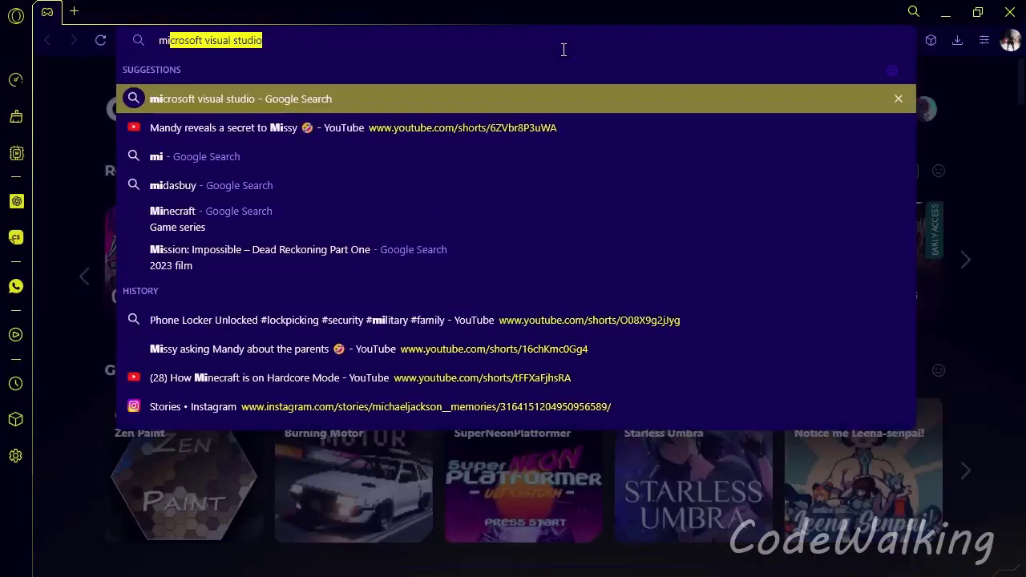
{"action": "key", "text": "Return"}
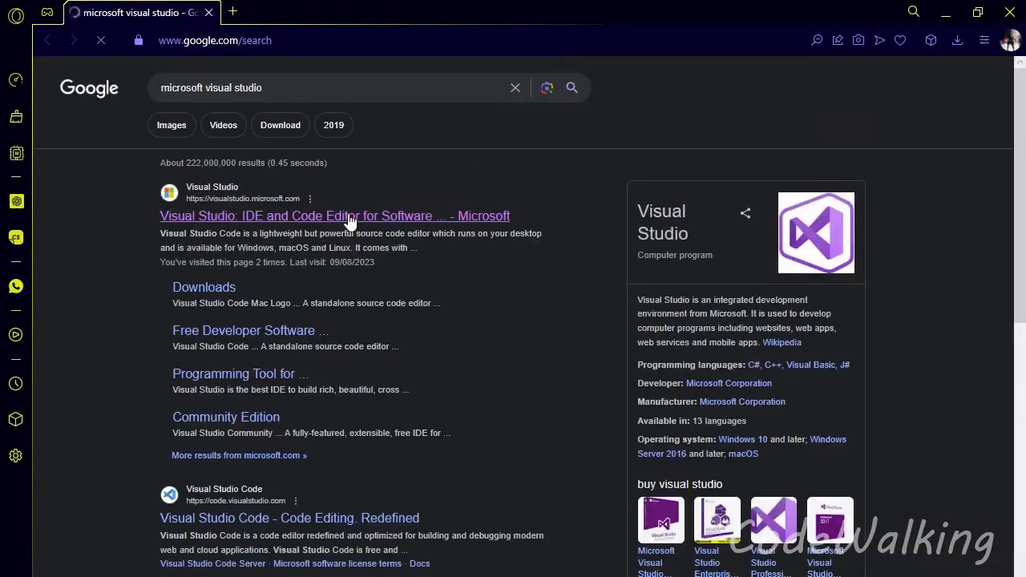
{"action": "left_click", "coordinate": [258, 215]}
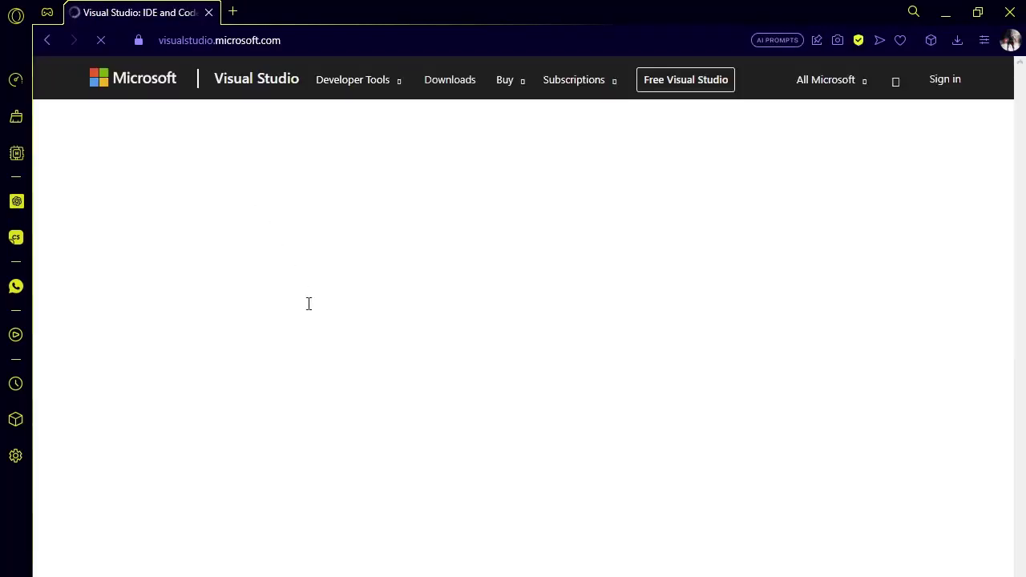
Step: Download the Visual Studio Community 2022 installer, allowing its download popup, and run VisualStudioSetup.exe
{"action": "scroll", "coordinate": [308, 303], "scroll_direction": "down", "scroll_amount": 4}
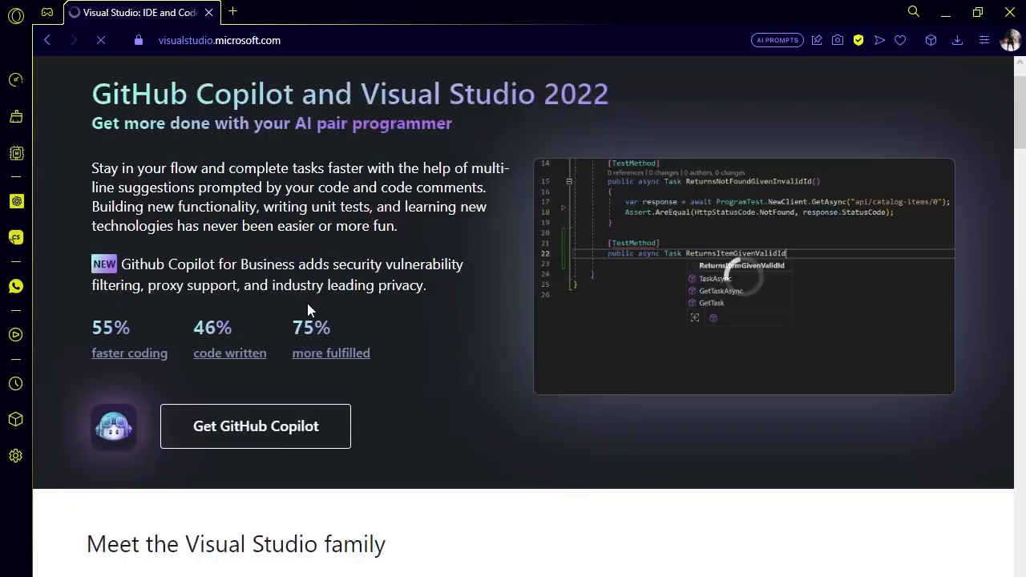
{"action": "scroll", "coordinate": [215, 417], "scroll_direction": "down", "scroll_amount": 3}
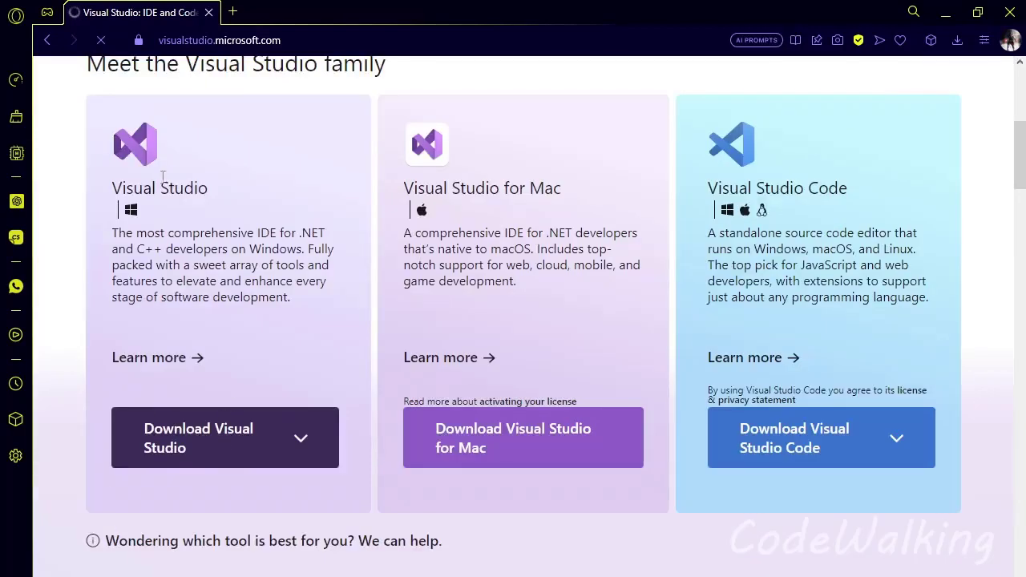
{"action": "left_click", "coordinate": [301, 438]}
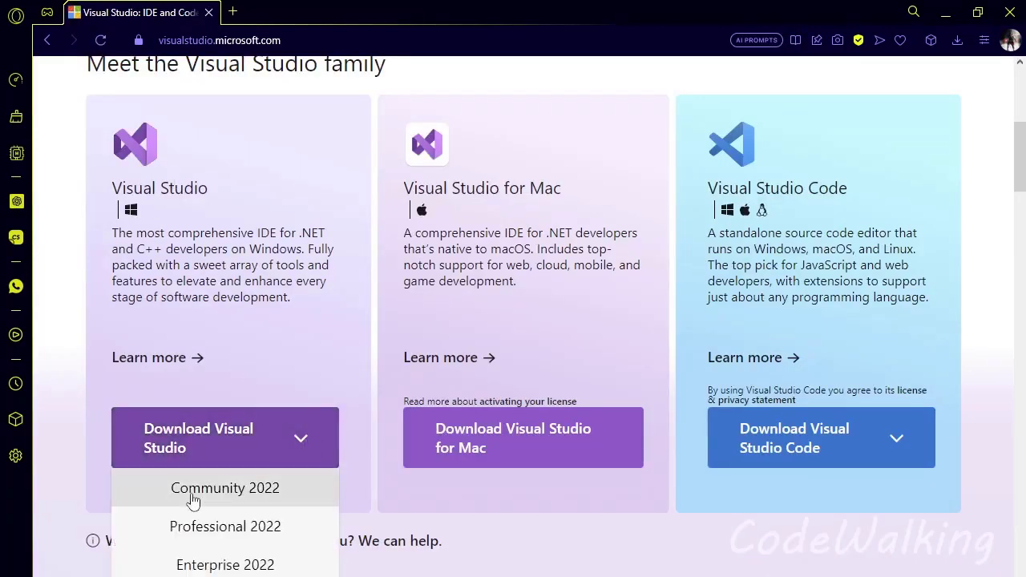
{"action": "left_click_drag", "start_coordinate": [230, 491], "coordinate": [250, 505]}
{"action": "left_click", "coordinate": [250, 505]}
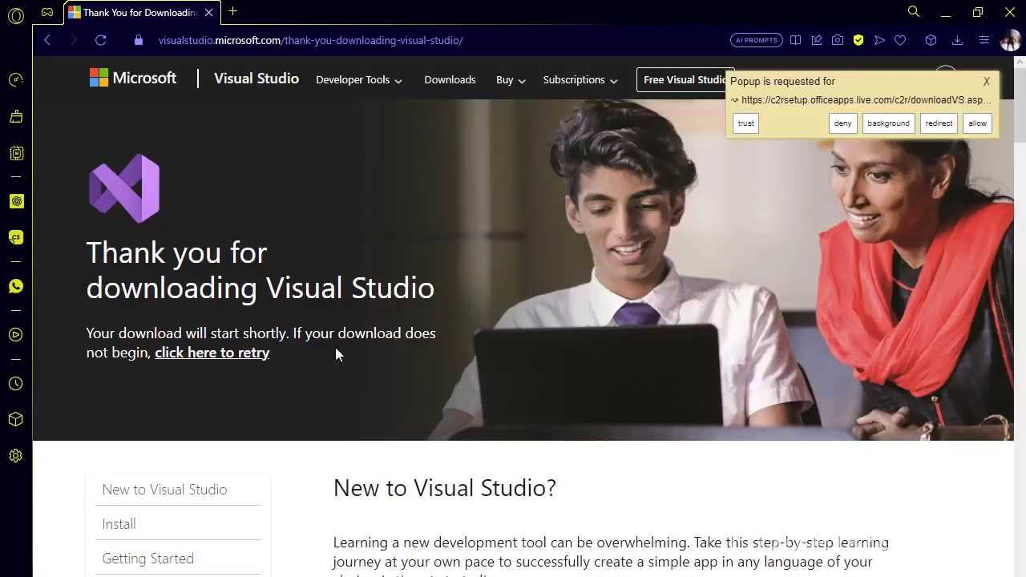
{"action": "left_click", "coordinate": [976, 123]}
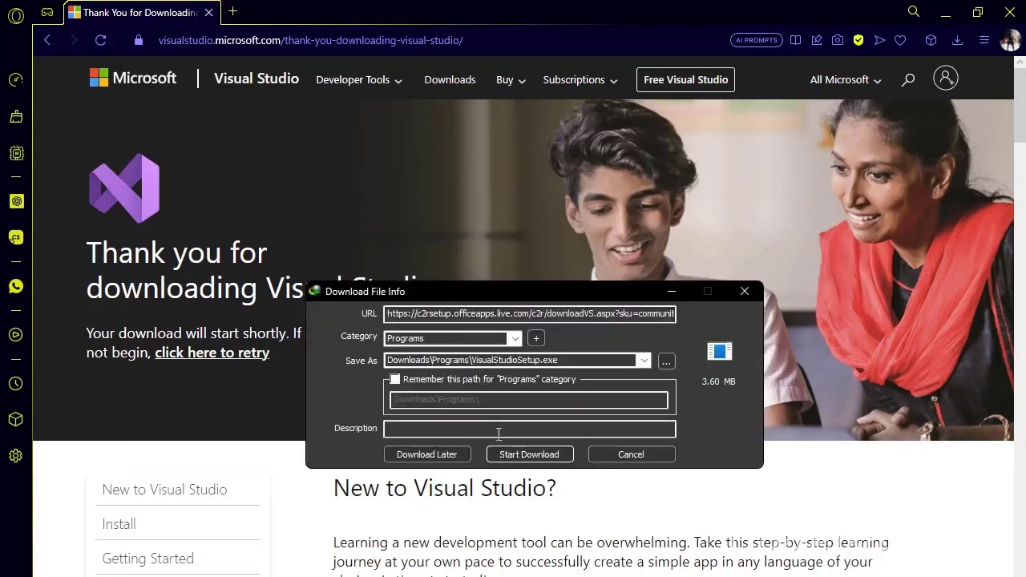
{"action": "left_click", "coordinate": [525, 455]}
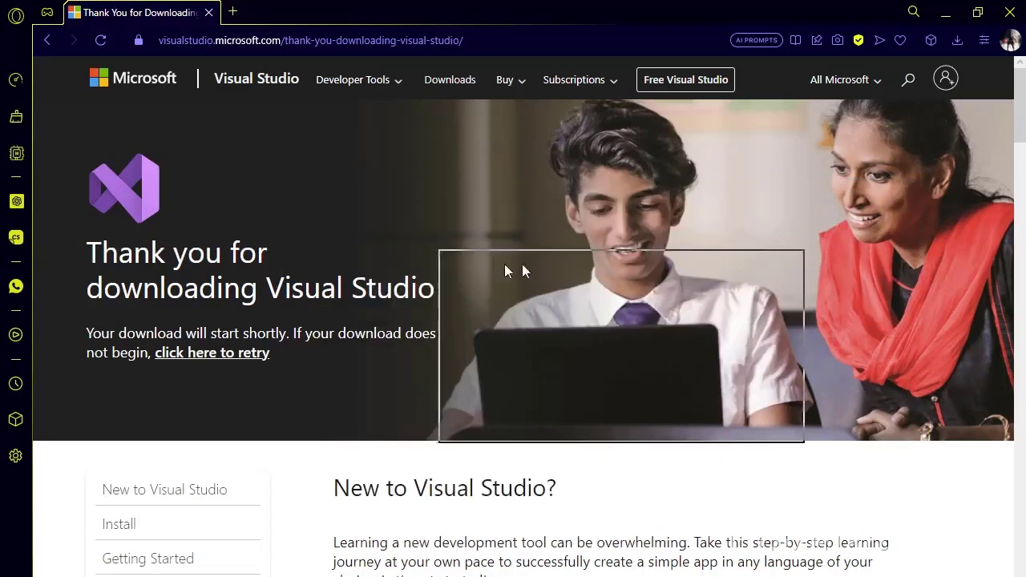
{"action": "left_click", "coordinate": [405, 430]}
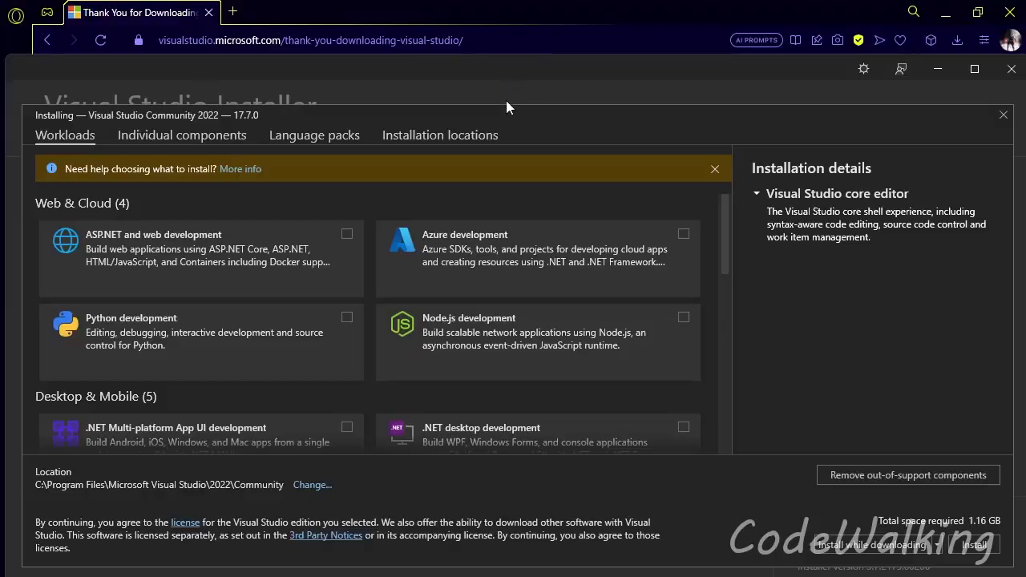
Step: Select the "Desktop development with C++" workload in the Visual Studio Installer and start the installation
{"action": "left_click_drag", "start_coordinate": [502, 70], "coordinate": [505, 7]}
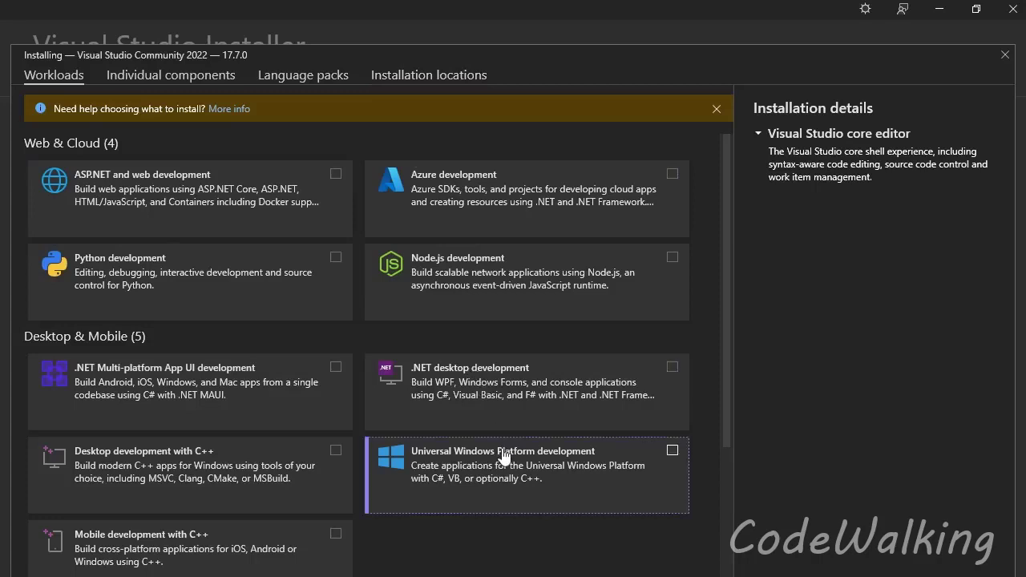
{"action": "scroll", "coordinate": [251, 455], "scroll_direction": "down", "scroll_amount": 1}
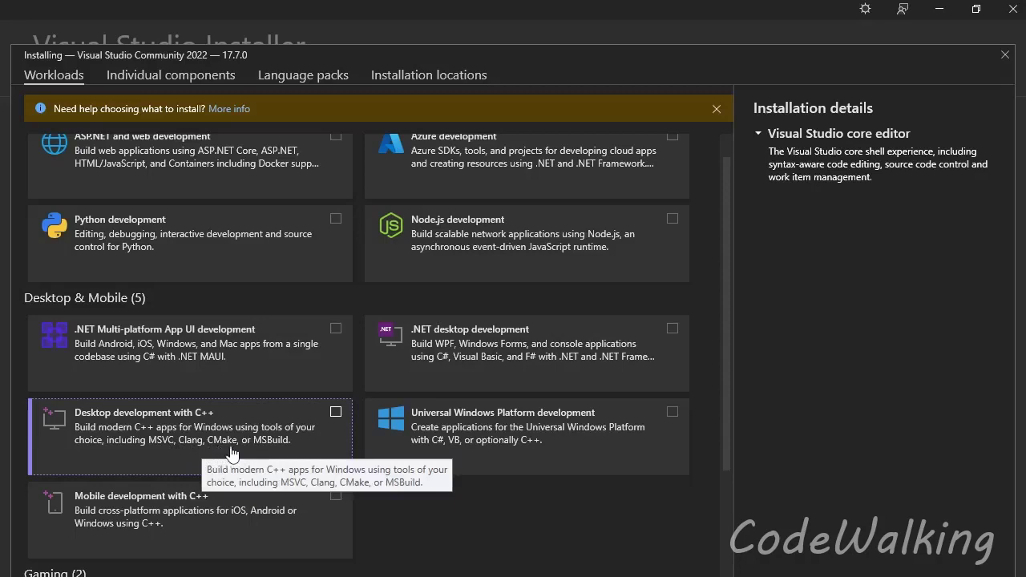
{"action": "left_click", "coordinate": [281, 439]}
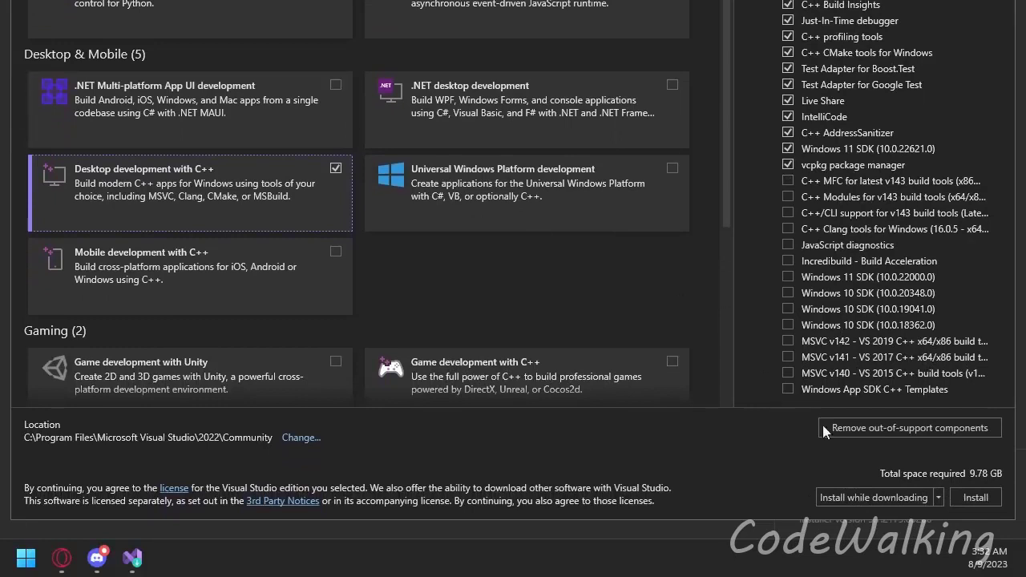
{"action": "left_click", "coordinate": [974, 491]}
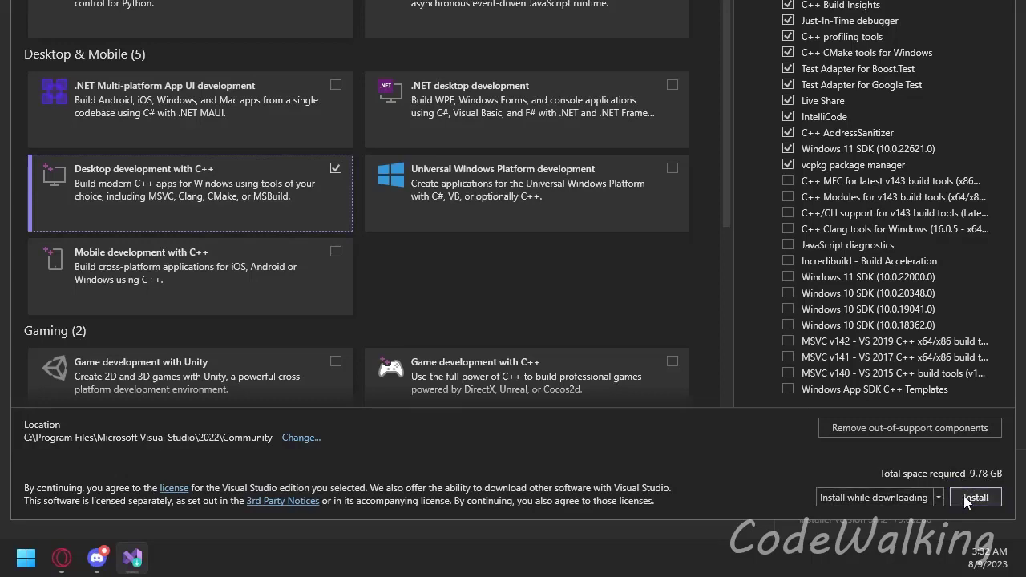
{"action": "left_click", "coordinate": [970, 497]}
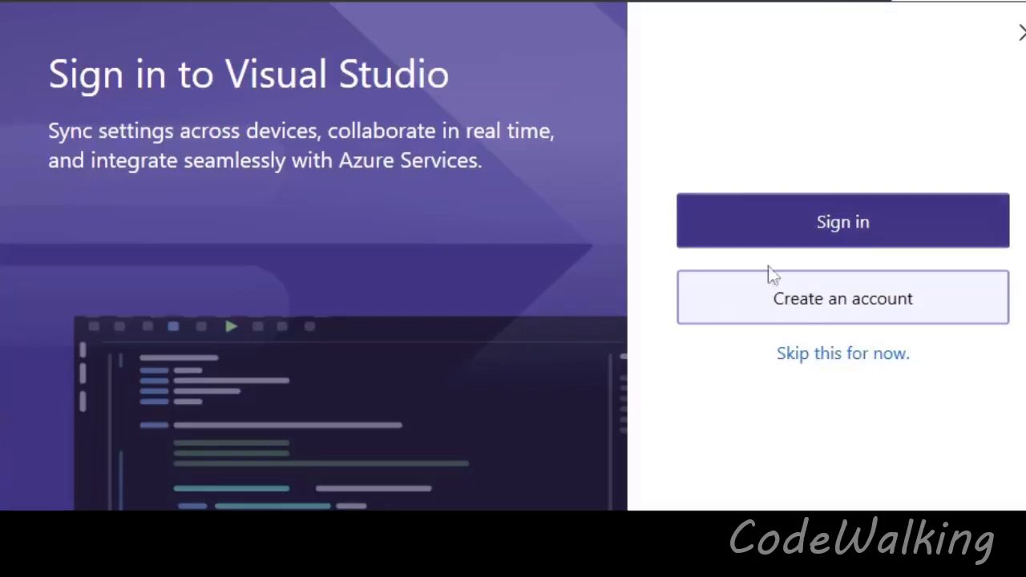
Step: Skip signing in and start Visual Studio with the General development settings and the Dark color theme
{"action": "left_click", "coordinate": [821, 359]}
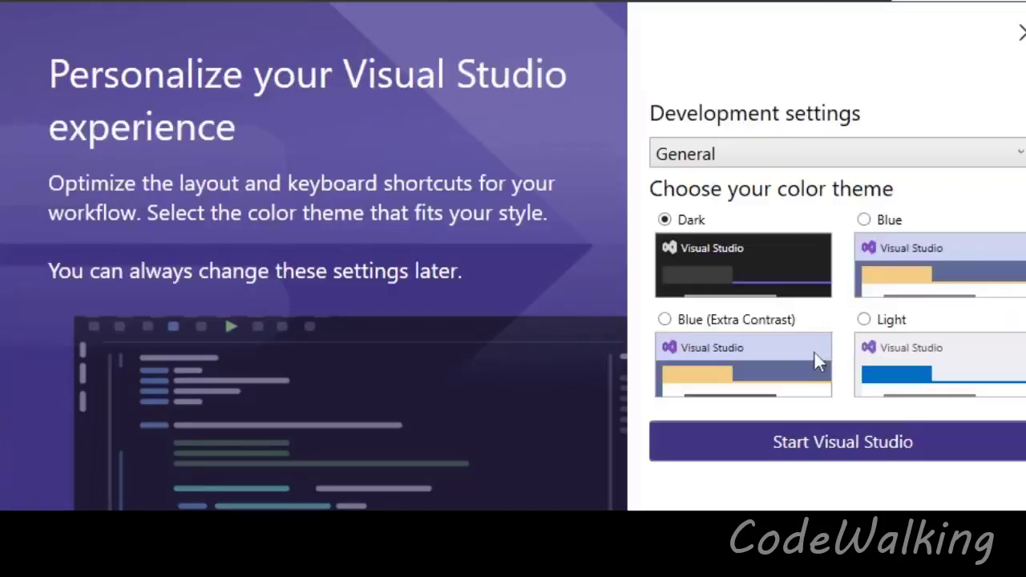
{"action": "left_click", "coordinate": [831, 446]}
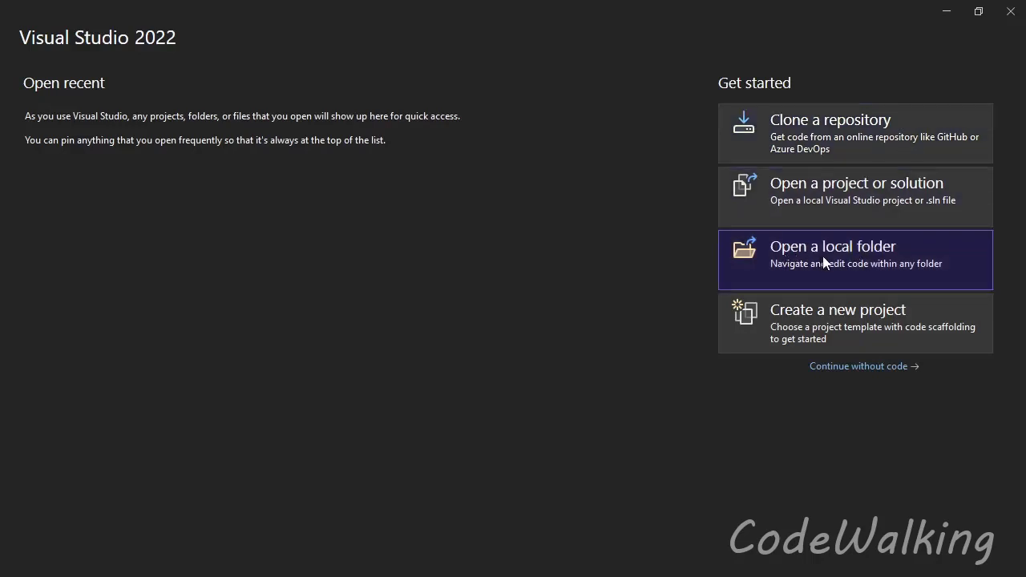
Step: Create a new project from the C++ Console App template, keeping the default name ConsoleApplication1 and location
{"action": "left_click", "coordinate": [837, 316]}
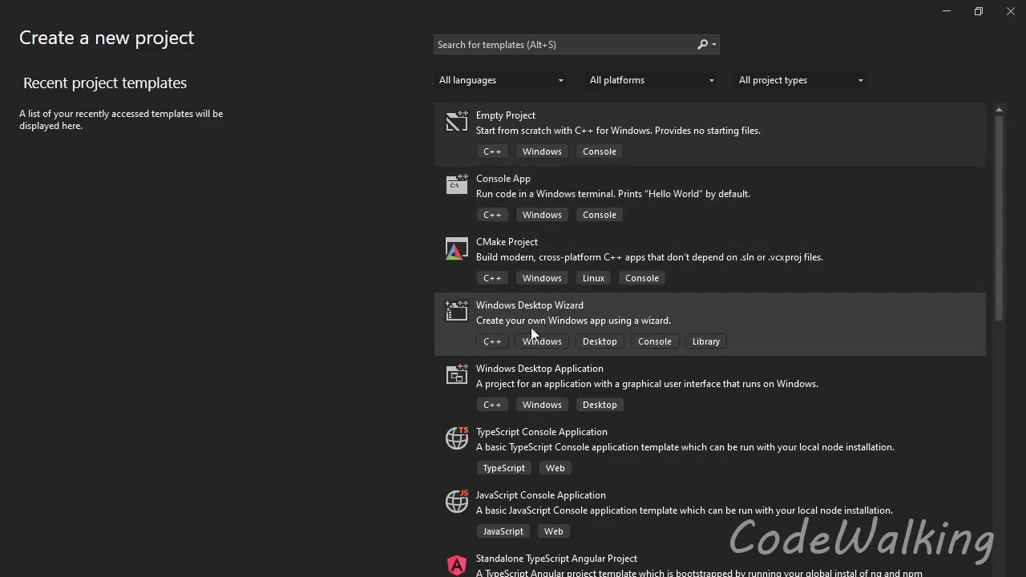
{"action": "scroll", "coordinate": [575, 441], "scroll_direction": "down", "scroll_amount": 5}
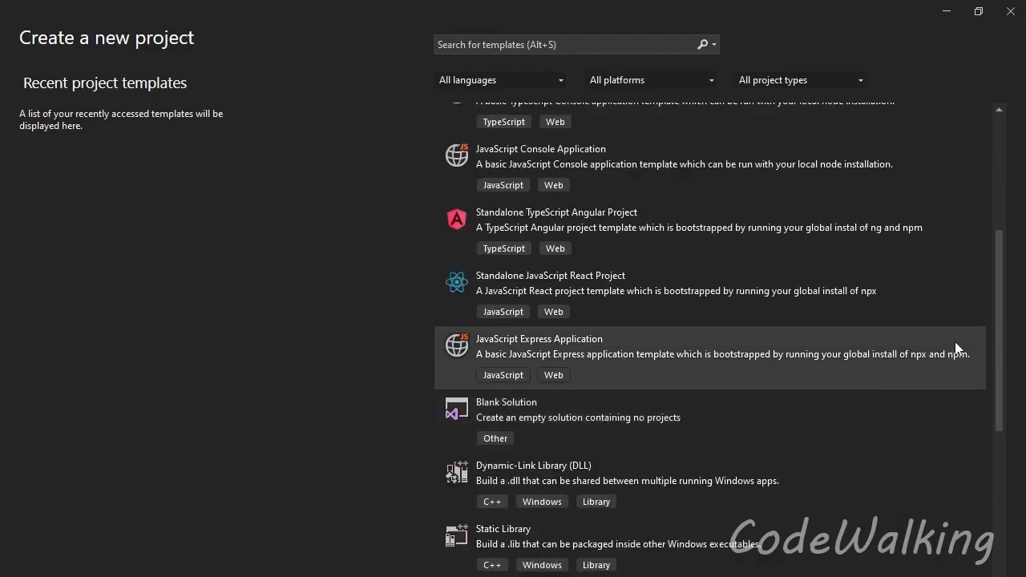
{"action": "left_click_drag", "start_coordinate": [999, 345], "coordinate": [983, 135]}
{"action": "left_click", "coordinate": [748, 188]}
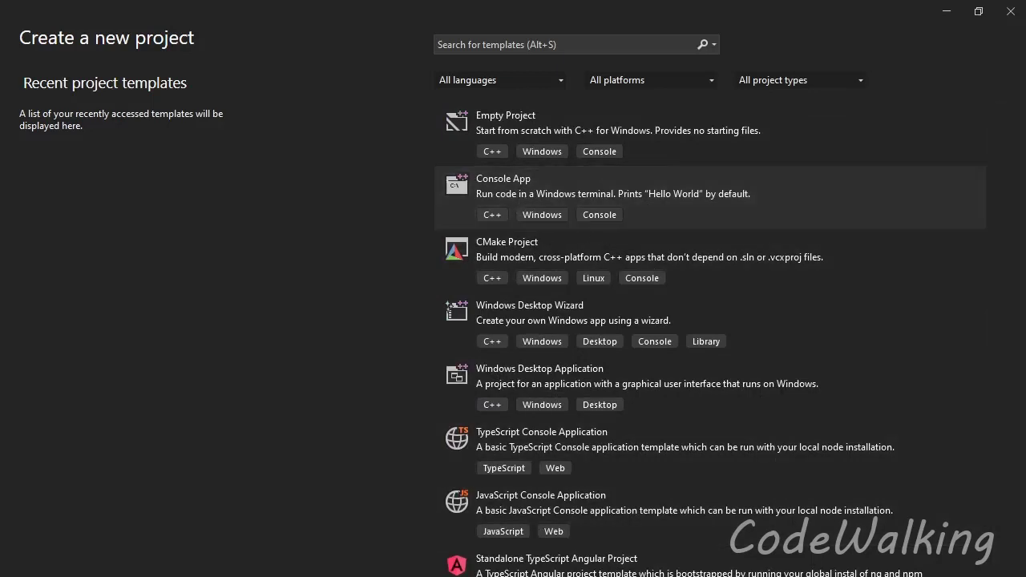
{"action": "left_click", "coordinate": [819, 555]}
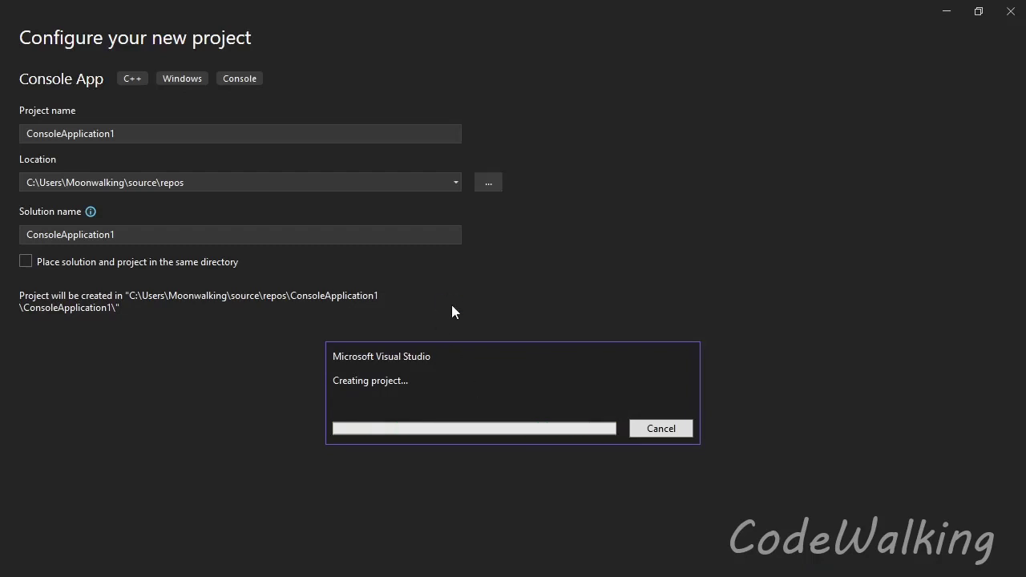
{"action": "left_click_drag", "start_coordinate": [446, 359], "coordinate": [458, 277]}
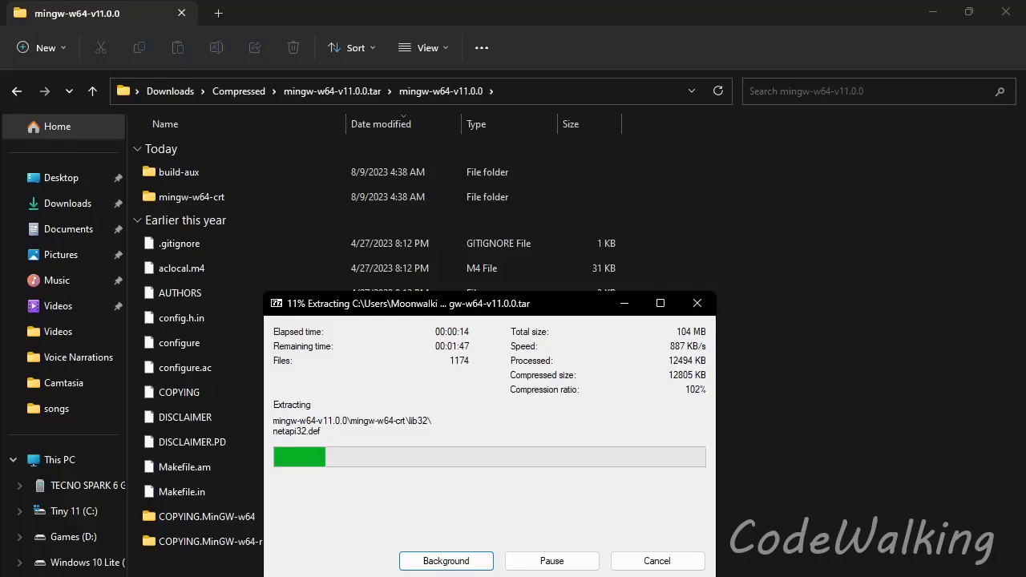
{"action": "mouse_move", "coordinate": [553, 10]}
{"action": "left_mouse_down"}
{"action": "mouse_move", "coordinate": [555, 107]}
{"action": "mouse_move", "coordinate": [561, 16]}
{"action": "left_mouse_up"}
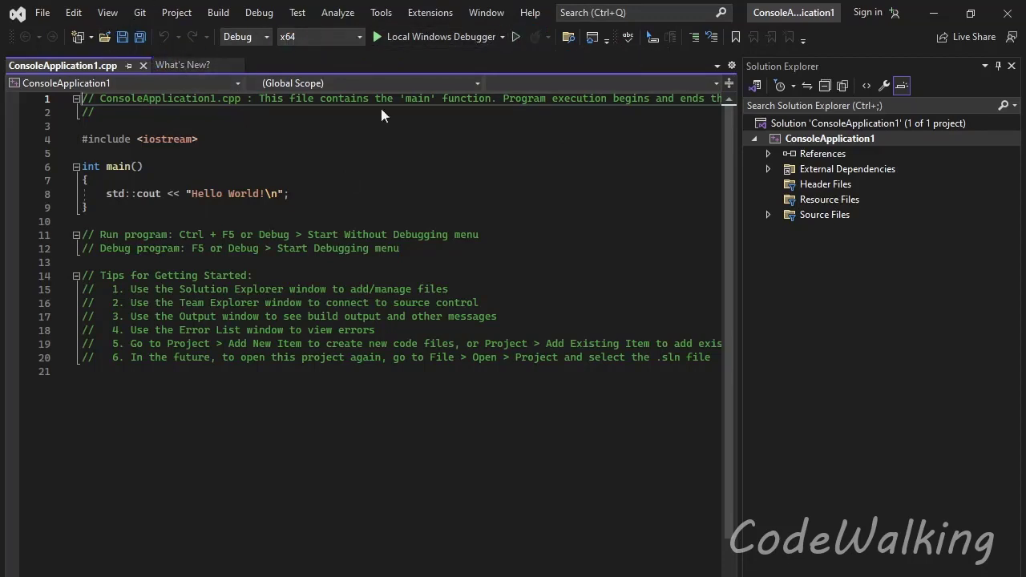
Step: Delete the run, debug and getting-started comment lines below the main function in ConsoleApplication1.cpp
{"action": "left_click_drag", "start_coordinate": [712, 357], "coordinate": [69, 232]}
{"action": "key", "text": "Delete"}
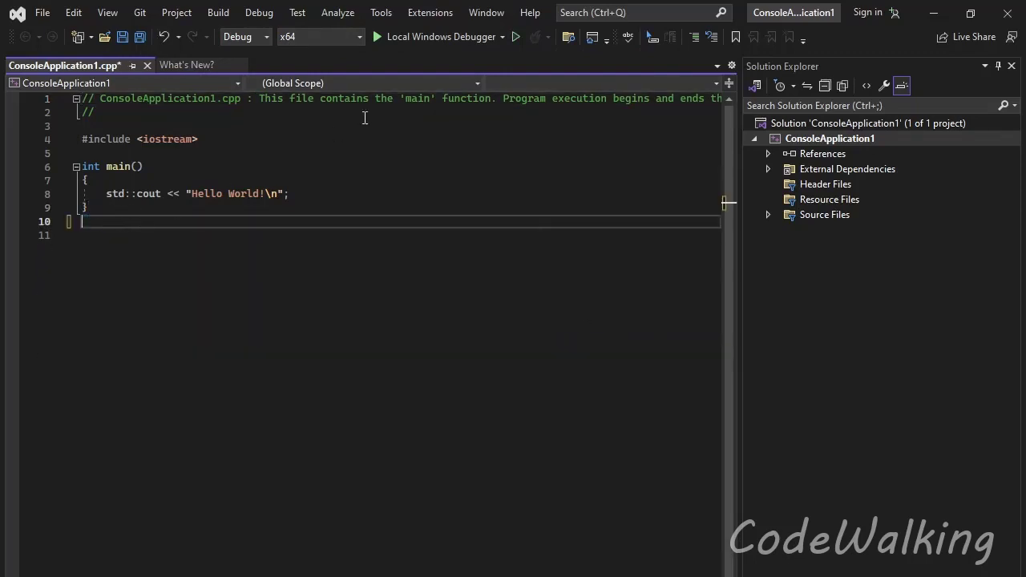
Step: Run the program without debugging, examine its console output and exit message, and close the console window
{"action": "left_click", "coordinate": [516, 36]}
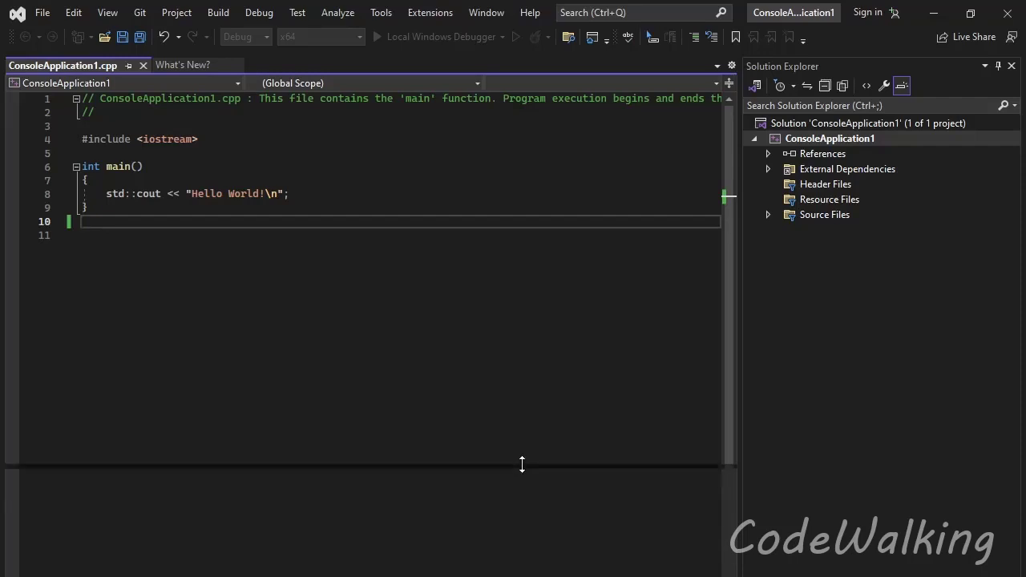
{"action": "left_click_drag", "start_coordinate": [522, 402], "coordinate": [522, 400]}
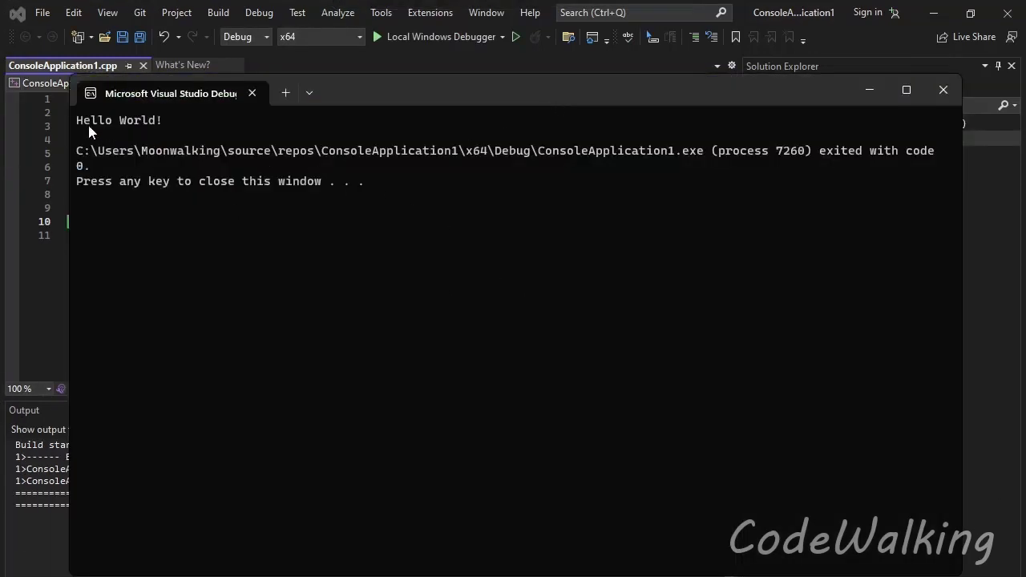
{"action": "left_click_drag", "start_coordinate": [165, 117], "coordinate": [80, 122]}
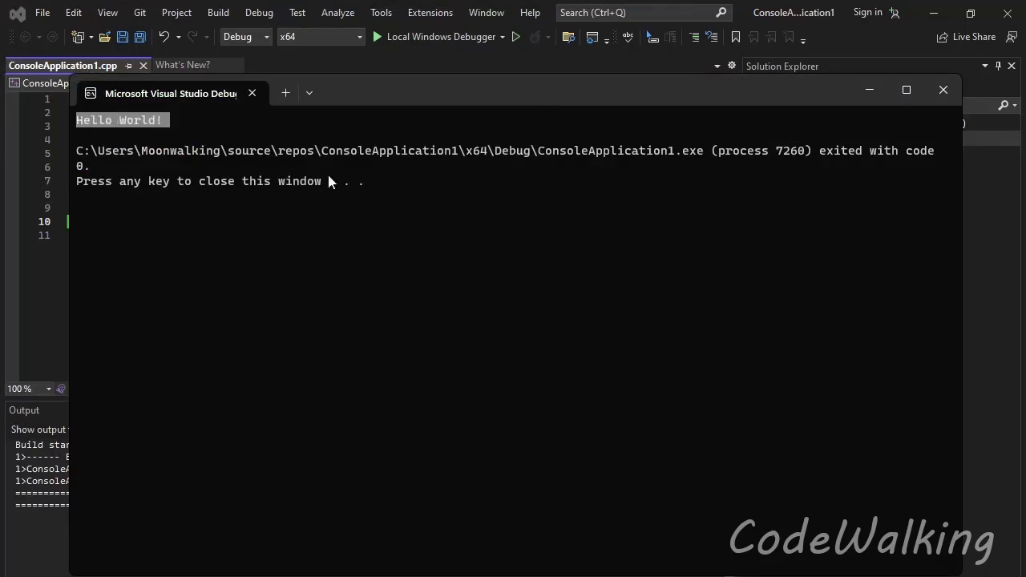
{"action": "left_click_drag", "start_coordinate": [385, 178], "coordinate": [806, 161]}
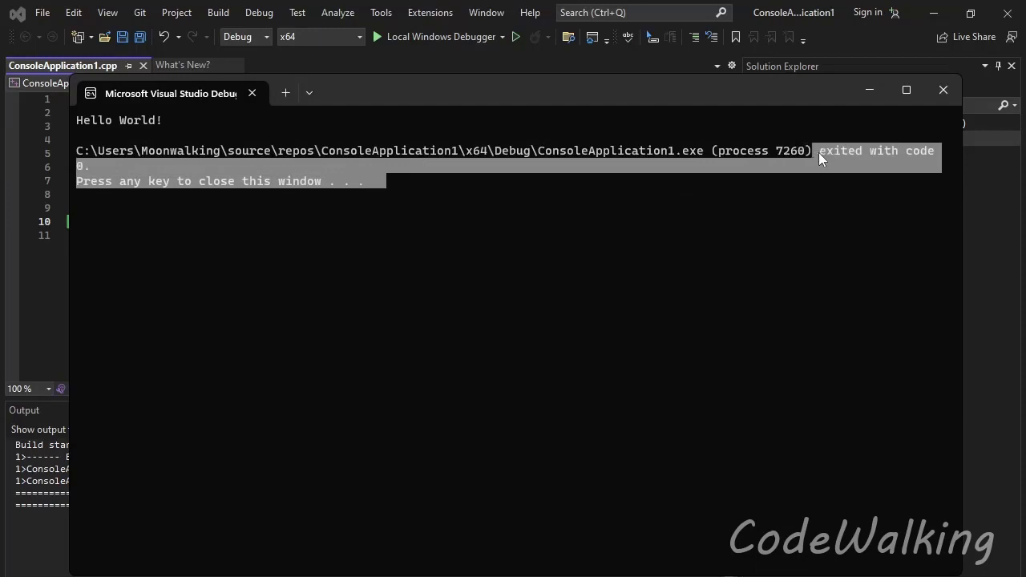
{"action": "left_click", "coordinate": [343, 182]}
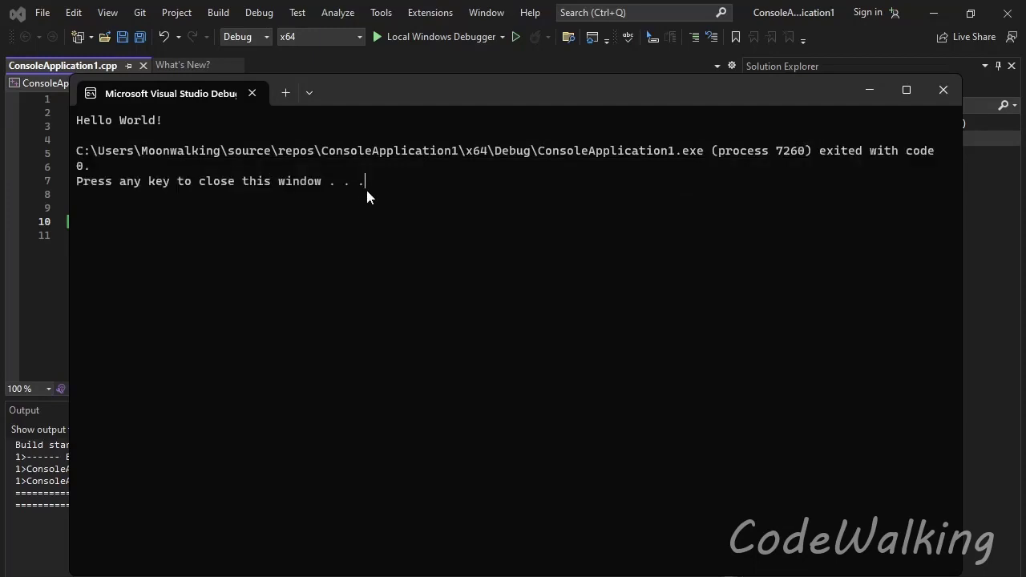
{"action": "key", "text": "Return"}
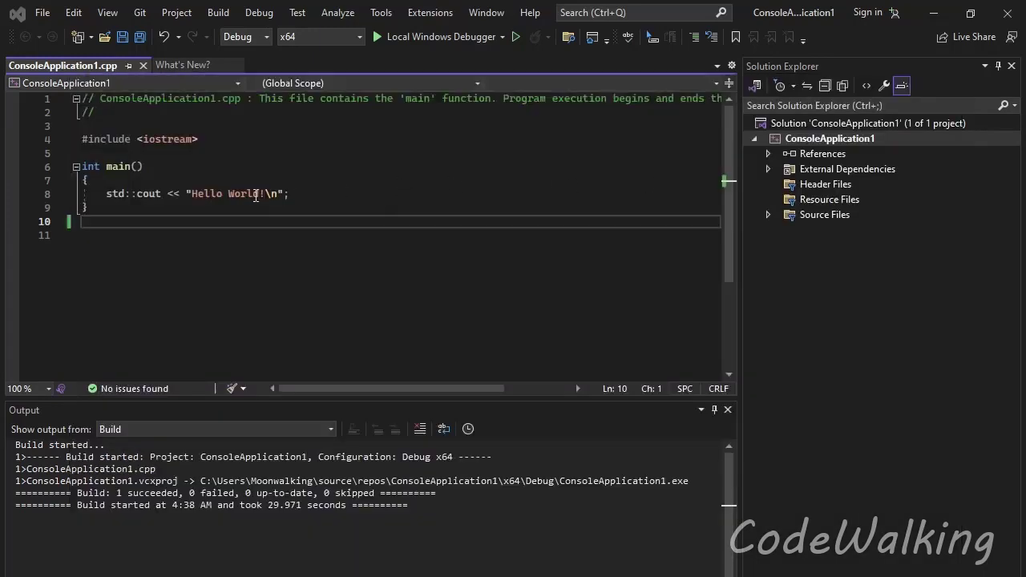
{"action": "mouse_move", "coordinate": [273, 194]}
{"action": "left_click", "coordinate": [138, 16]}
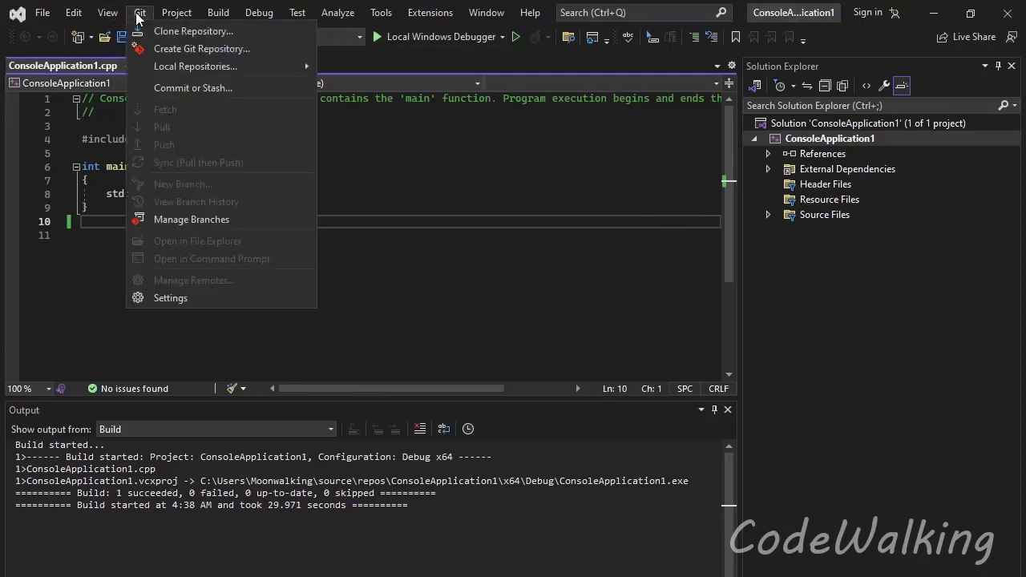
{"action": "left_click", "coordinate": [138, 16]}
{"action": "left_click", "coordinate": [108, 13]}
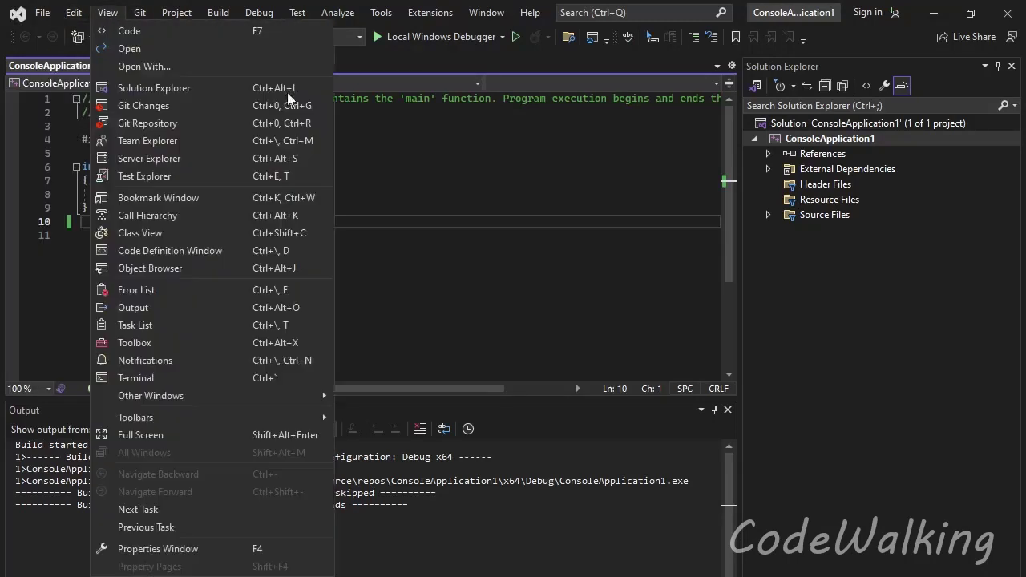
{"action": "left_click", "coordinate": [433, 199]}
{"action": "left_click", "coordinate": [410, 239]}
{"action": "left_click", "coordinate": [412, 212]}
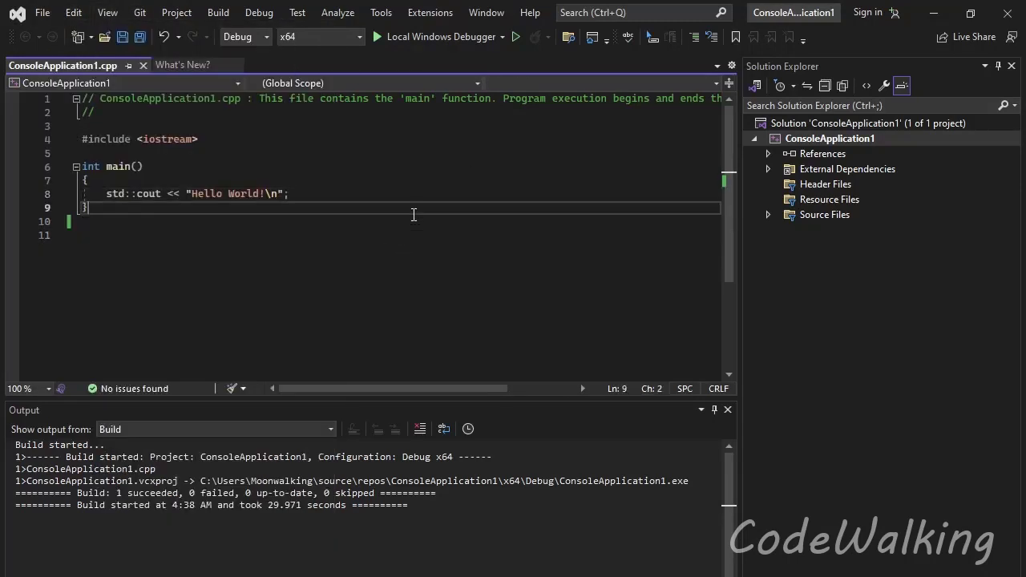